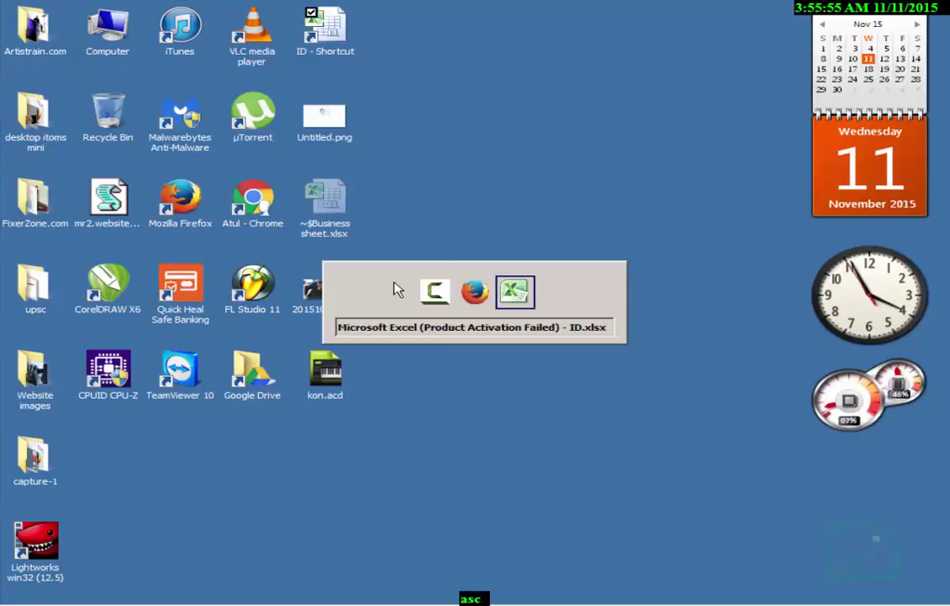
pyautogui.hotkey('alt', 'Tab')
pyautogui.hotkey('alt', 'Tab')
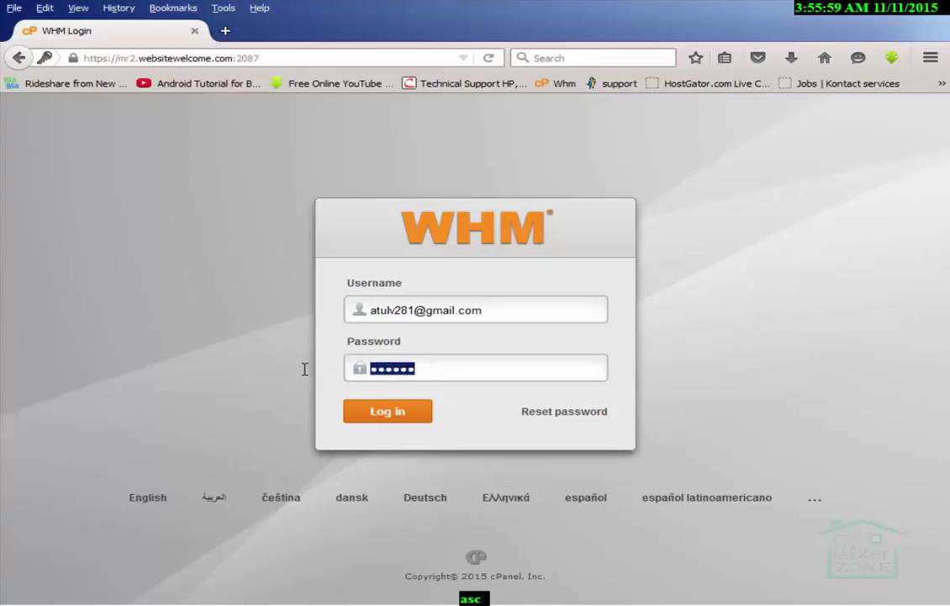
# Sign in to WHM in Firefox with the administrator username and password
pyautogui.hotkey('ctrl', 'v')
pyautogui.moveTo(481, 309); pyautogui.dragTo(343, 315)
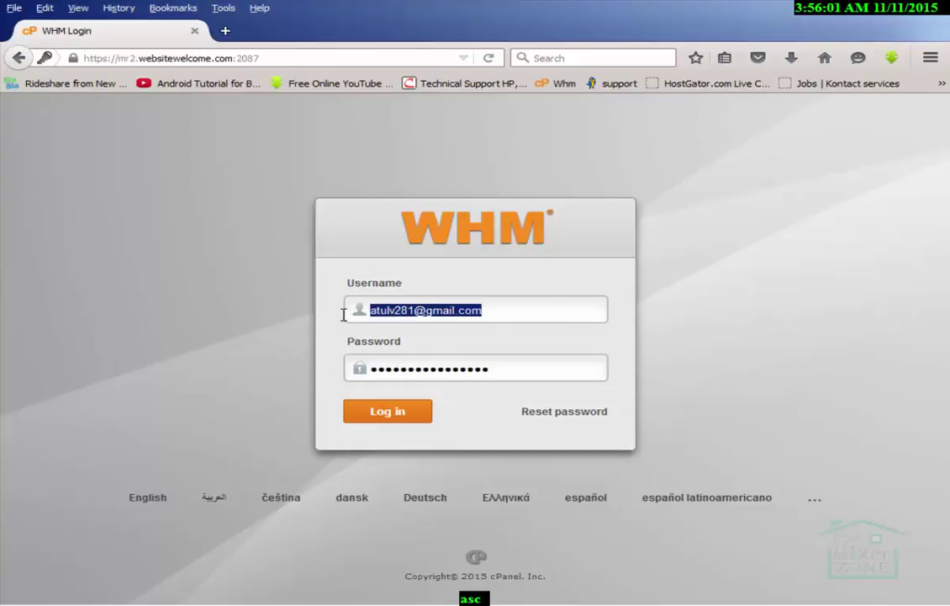
pyautogui.write('atulv2')
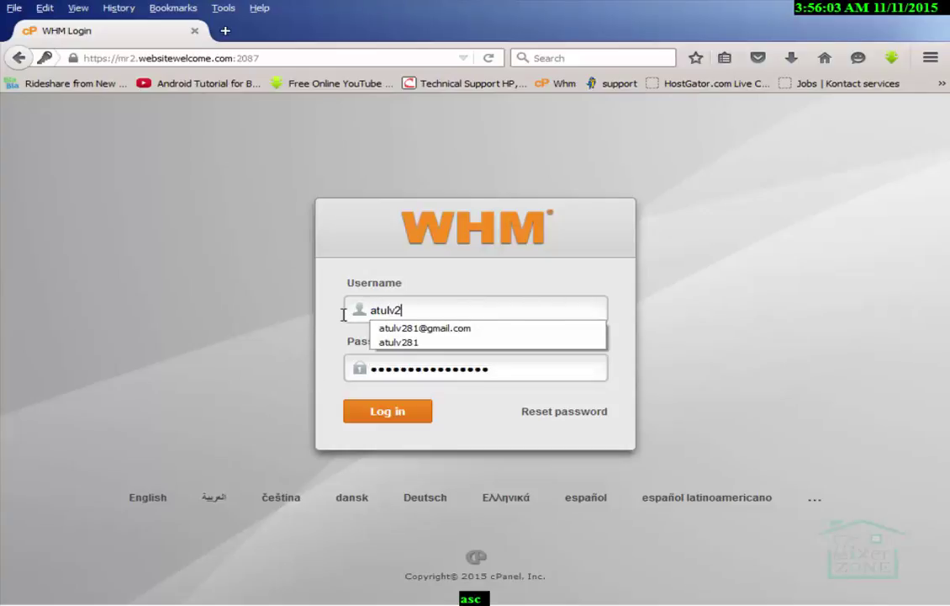
pyautogui.write('81')
pyautogui.click(407, 415)
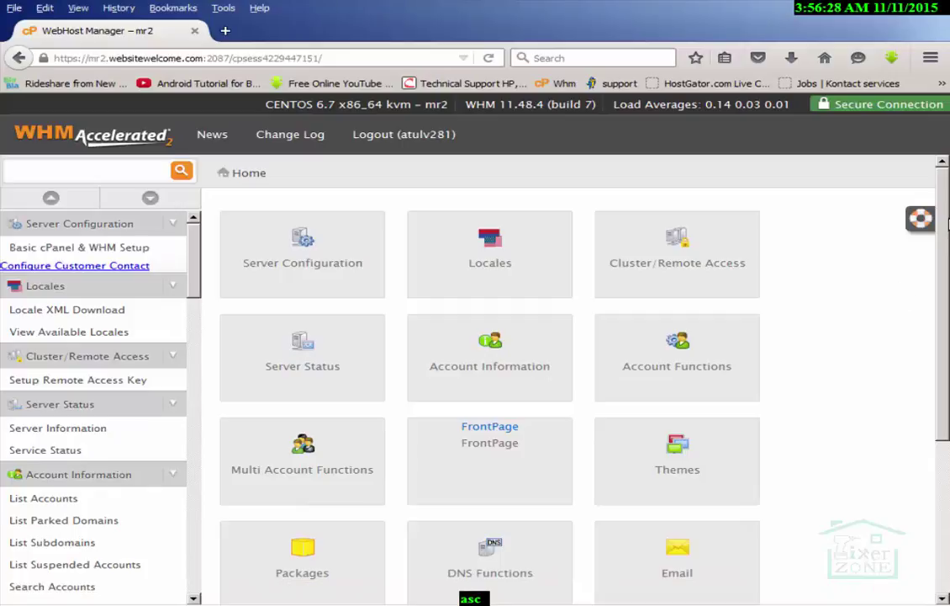
# Open Create a New Account from the sidebar's Account Functions section
pyautogui.scroll(-4, 945, 223)
pyautogui.scroll(4, 945, 223)
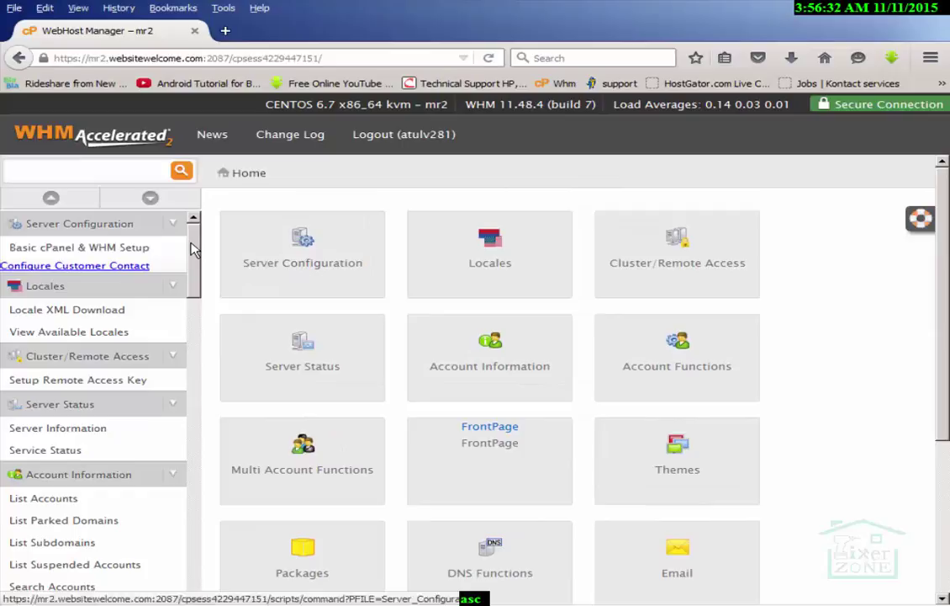
pyautogui.moveTo(191, 247); pyautogui.dragTo(215, 320)
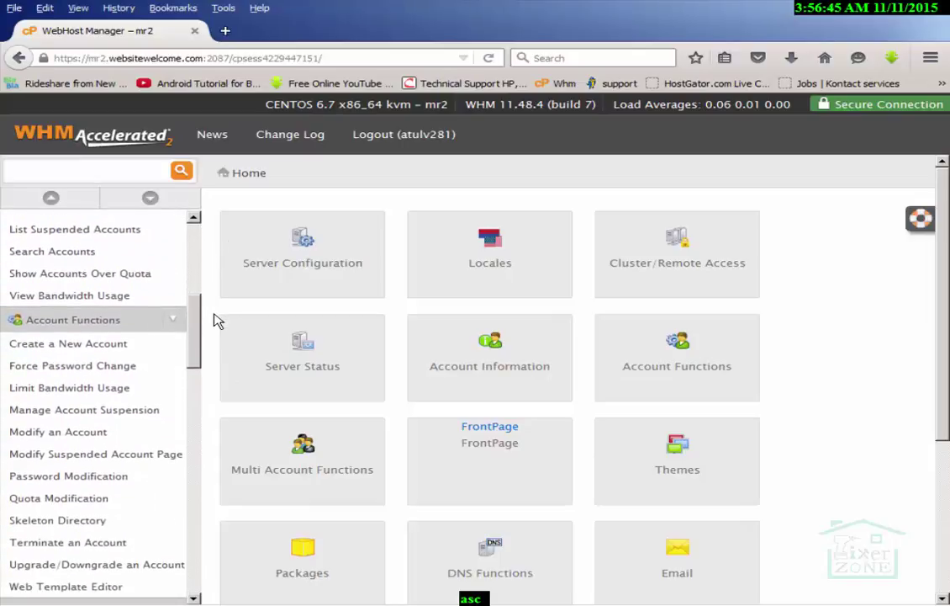
pyautogui.click(99, 343)
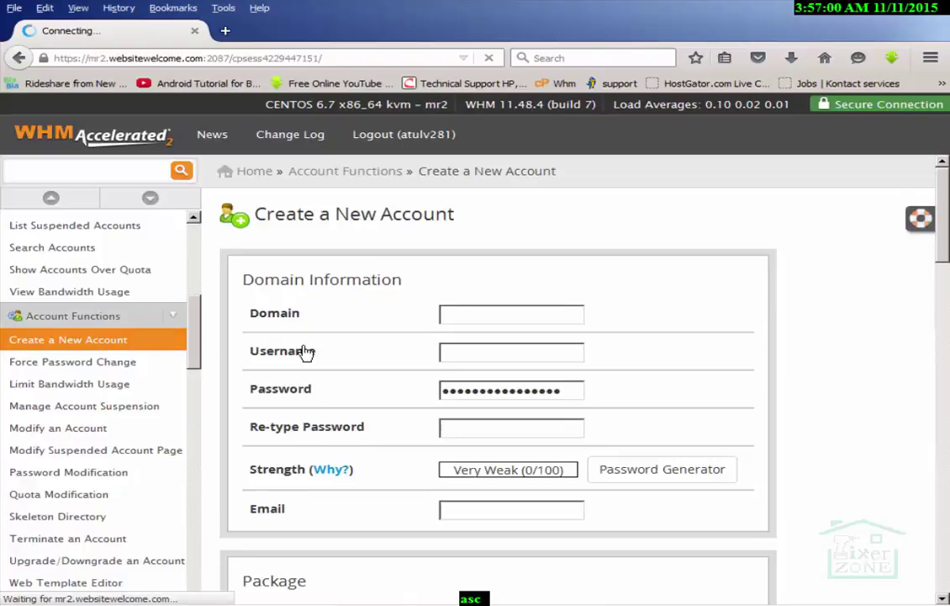
pyautogui.write('www')
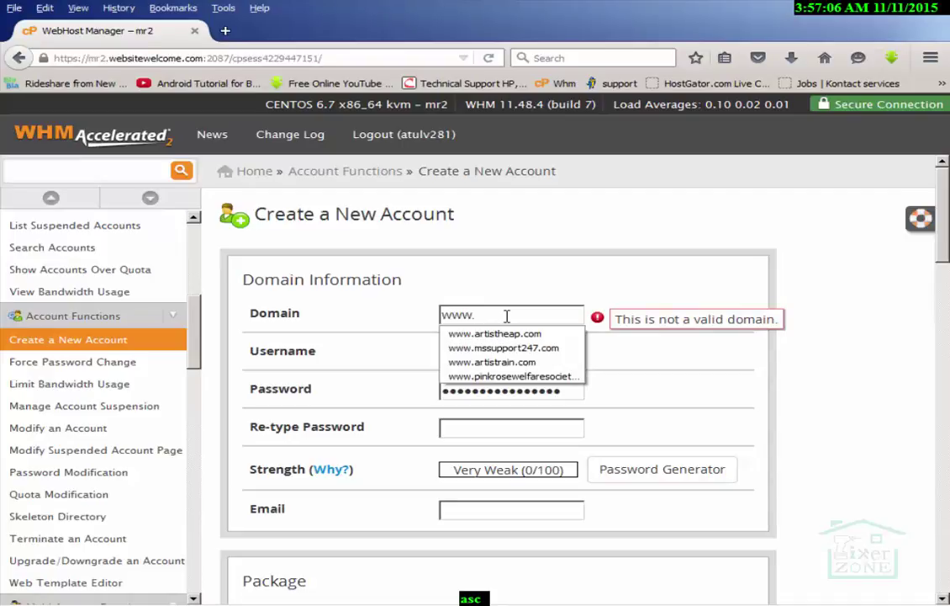
pyautogui.write('.m')
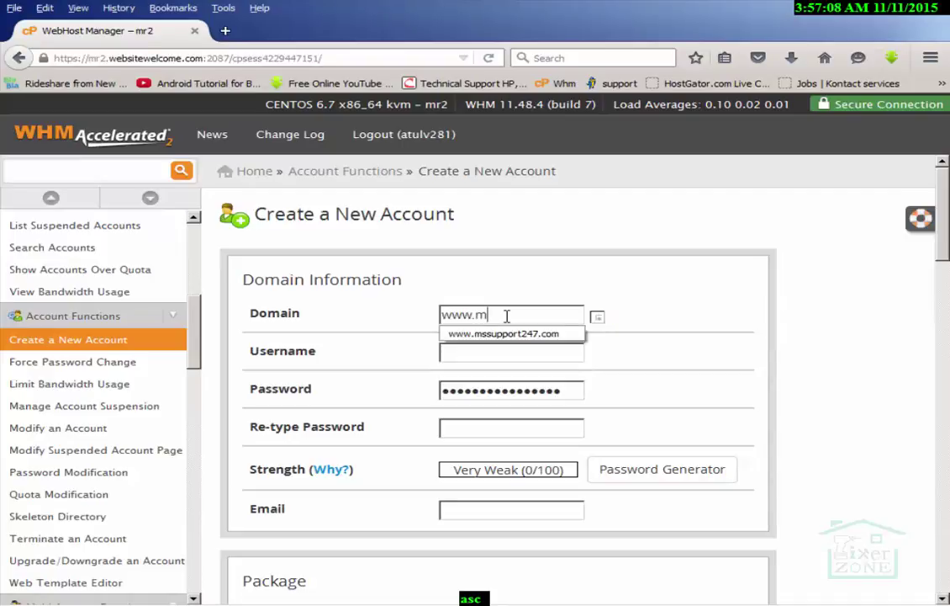
pyautogui.write('ycrow')
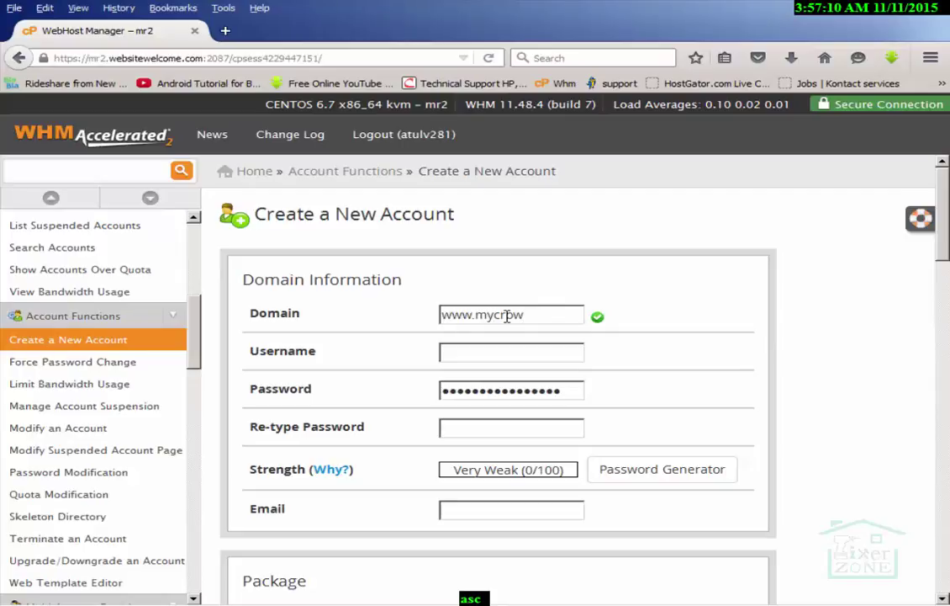
pyautogui.write('shaft.com')
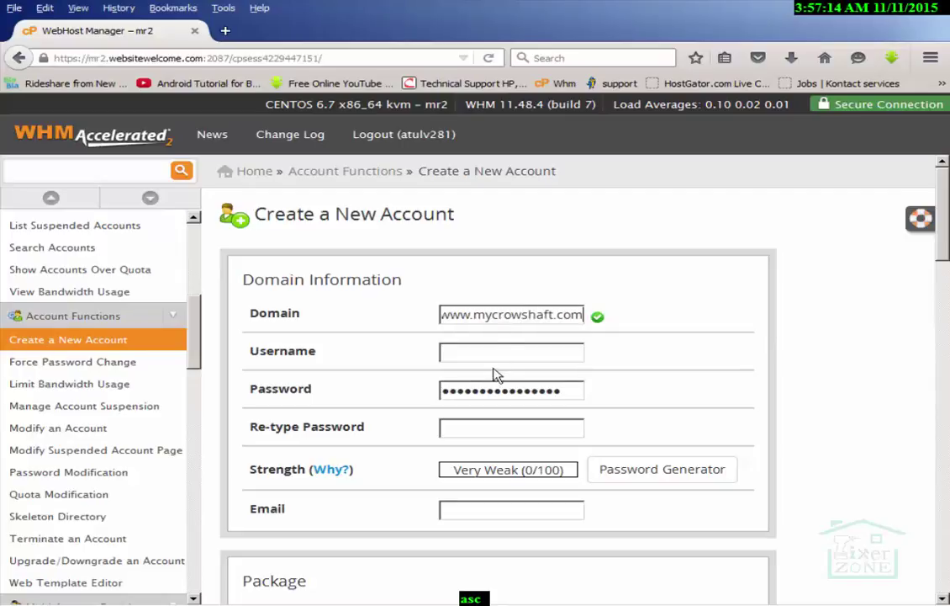
pyautogui.click(492, 352)
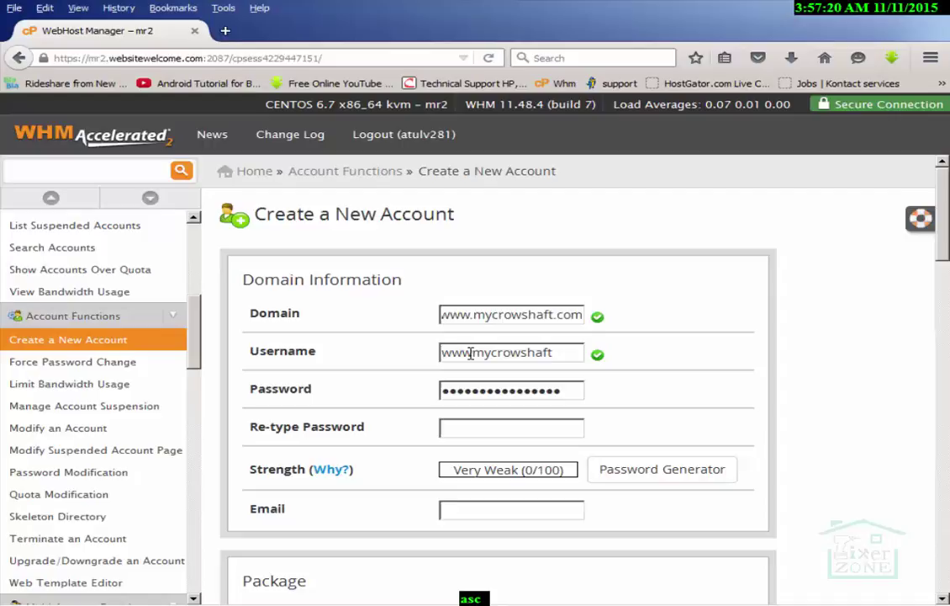
pyautogui.moveTo(472, 353); pyautogui.dragTo(376, 371)
pyautogui.press('BackSpace')
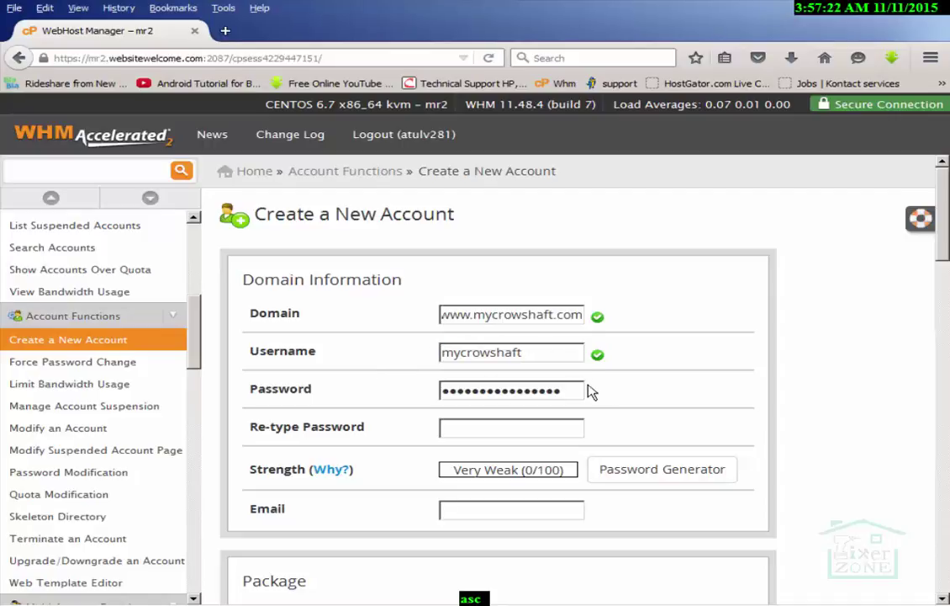
# Set and confirm a new account password rated Very Strong (94/100)
pyautogui.moveTo(584, 390); pyautogui.dragTo(342, 414)
pyautogui.write('•••••••••')
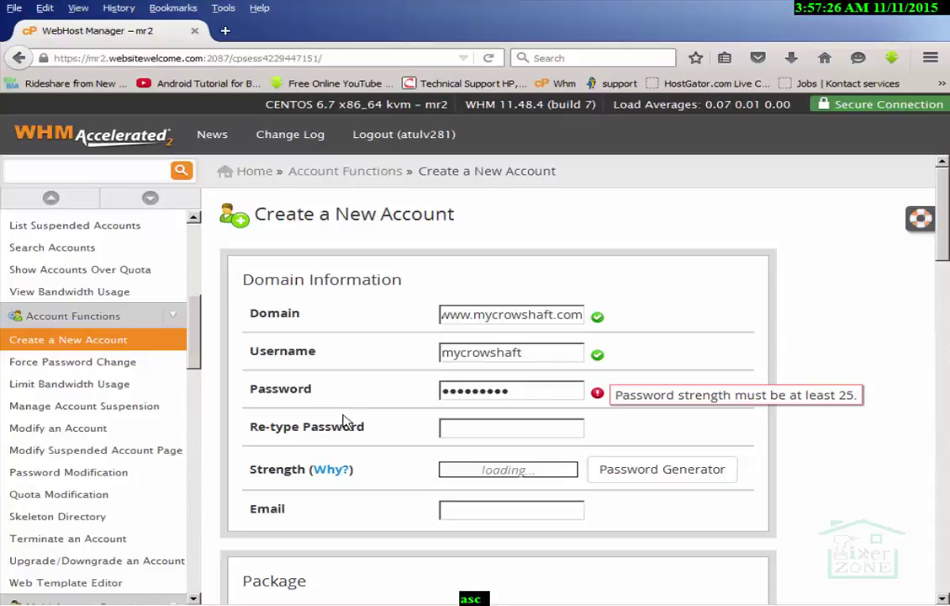
pyautogui.press('BackSpace')
pyautogui.press('BackSpace')
pyautogui.press('BackSpace')
pyautogui.press('BackSpace')
pyautogui.press('BackSpace')
pyautogui.press('BackSpace')
pyautogui.press('BackSpace')
pyautogui.press('BackSpace')
pyautogui.press('BackSpace')
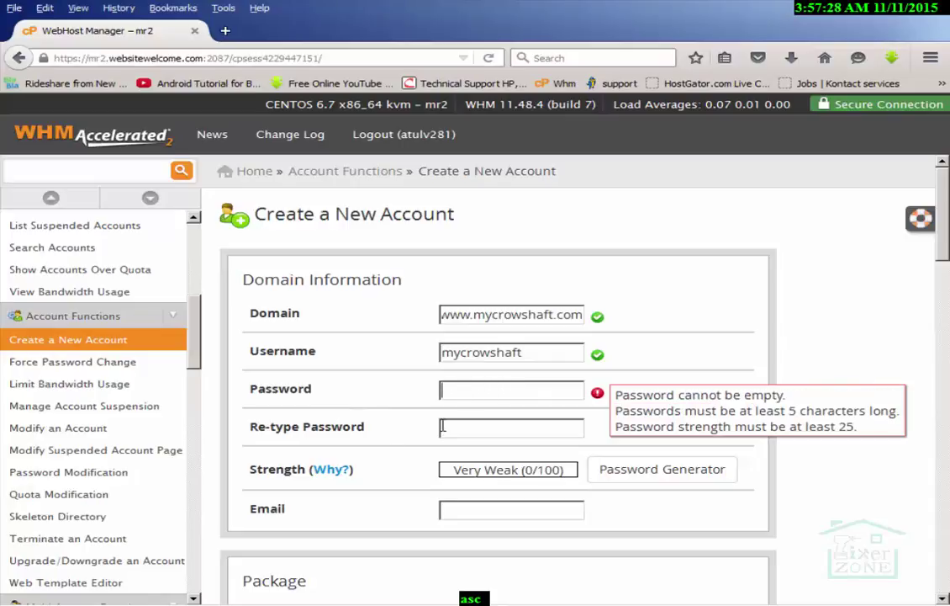
pyautogui.write('•••••••••')
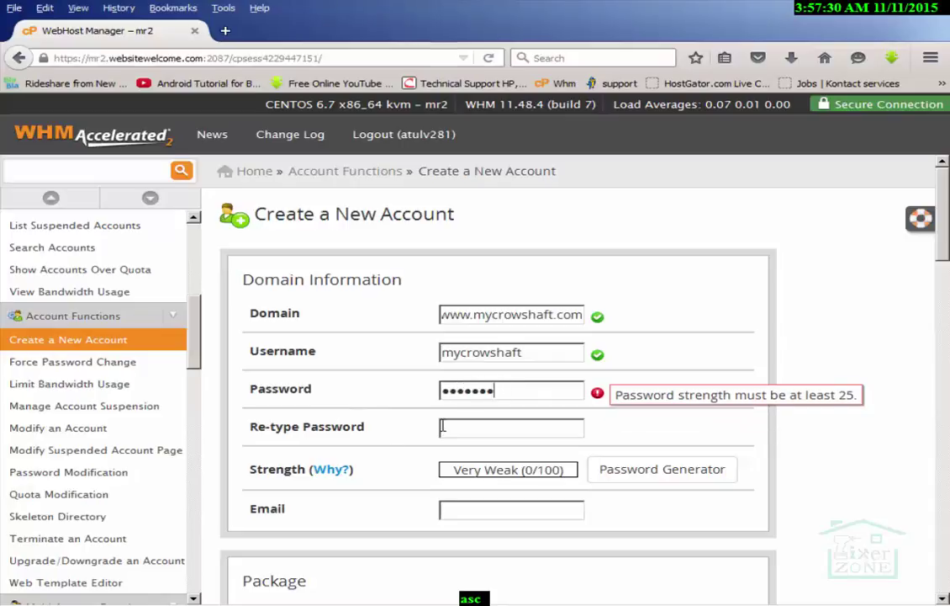
pyautogui.press('BackSpace')
pyautogui.press('BackSpace')
pyautogui.press('BackSpace')
pyautogui.press('BackSpace')
pyautogui.press('BackSpace')
pyautogui.press('BackSpace')
pyautogui.press('BackSpace')
pyautogui.press('BackSpace')
pyautogui.press('BackSpace')
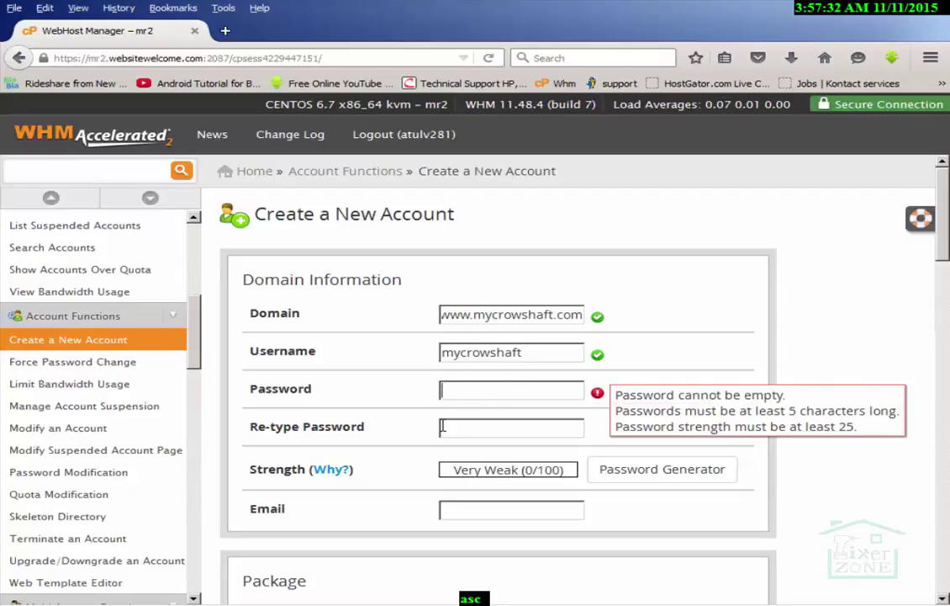
pyautogui.write('•••••••••')
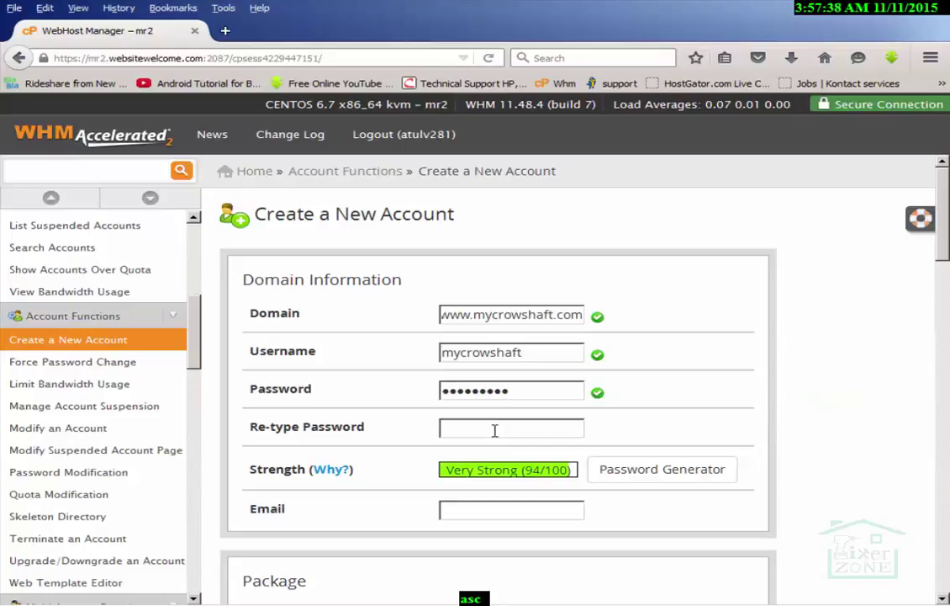
pyautogui.write('•••••••••')
# Enter the contact e-mail address and choose the 100 MB hosting package
pyautogui.scroll(-4, 828, 253)
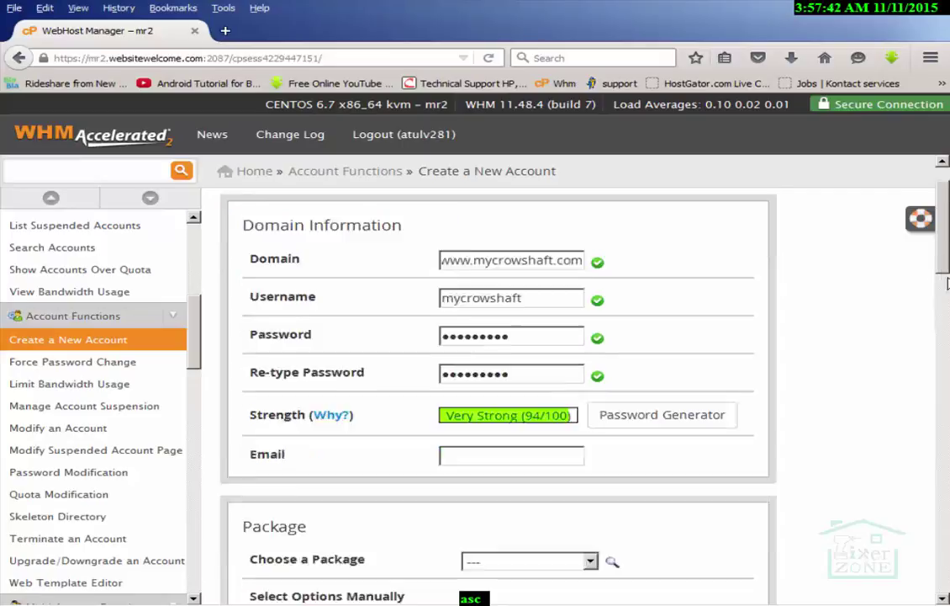
pyautogui.click(485, 294)
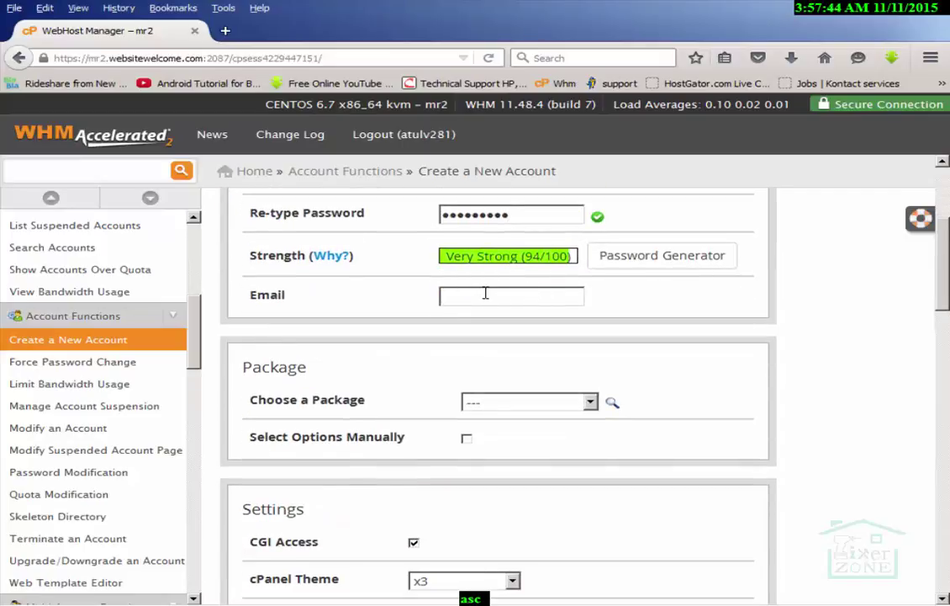
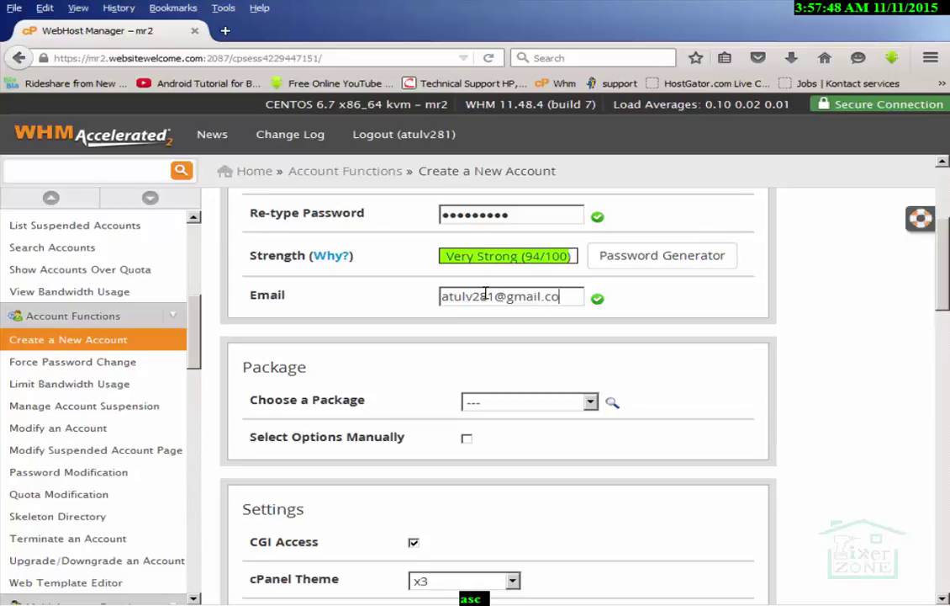
pyautogui.click(513, 402)
pyautogui.click(526, 432)
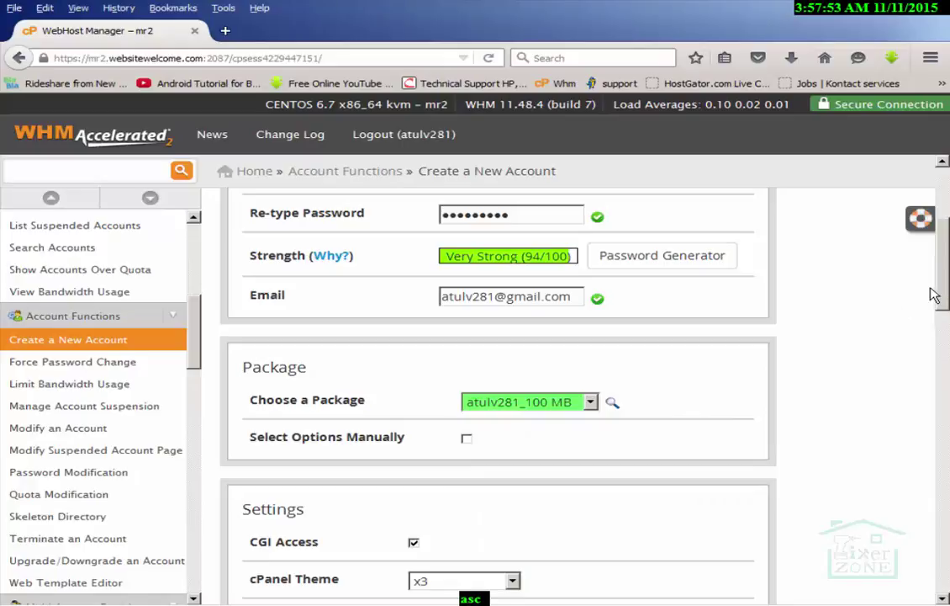
pyautogui.scroll(-6, 933, 294)
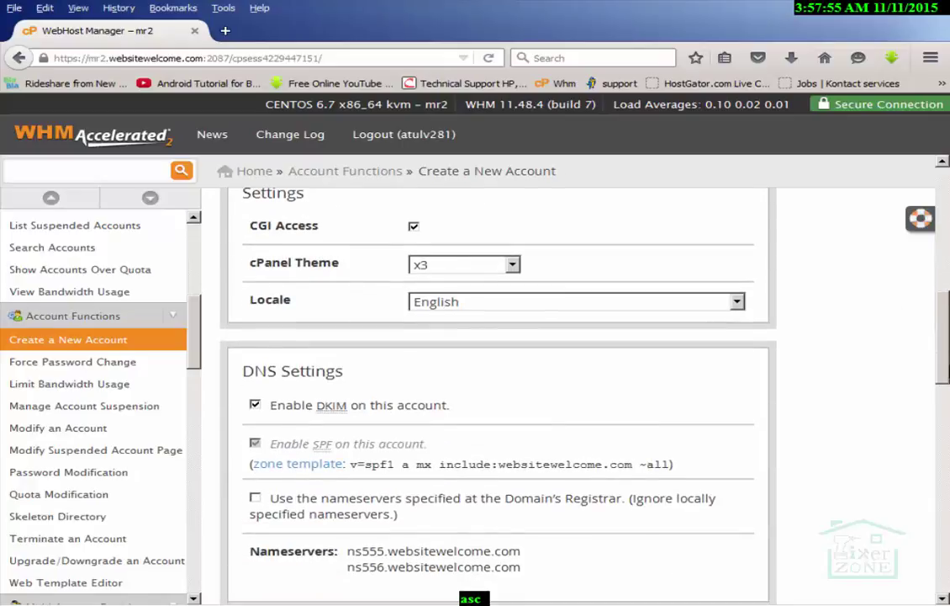
pyautogui.scroll(-10, 933, 294)
pyautogui.scroll(1, 934, 294)
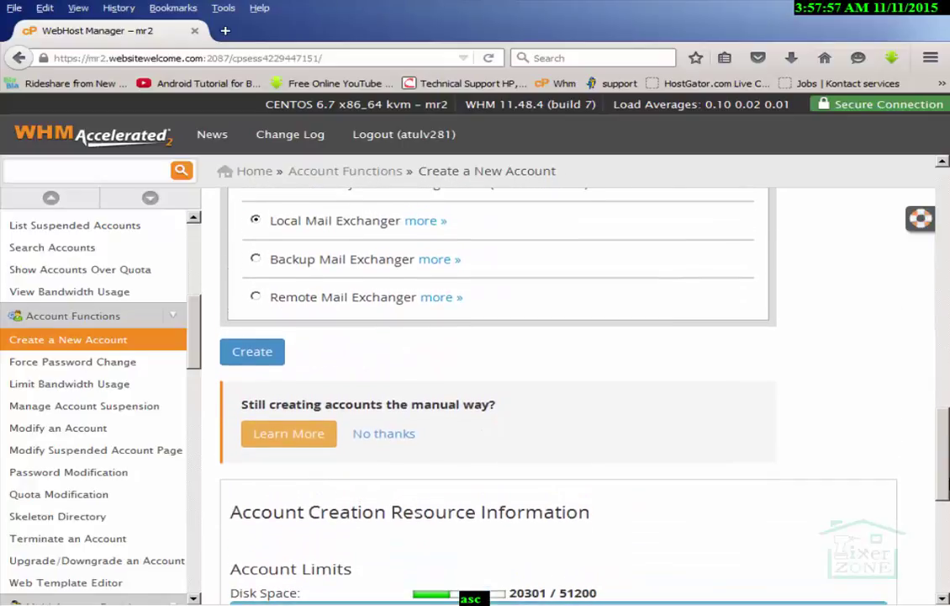
pyautogui.scroll(-1, 584, 468)
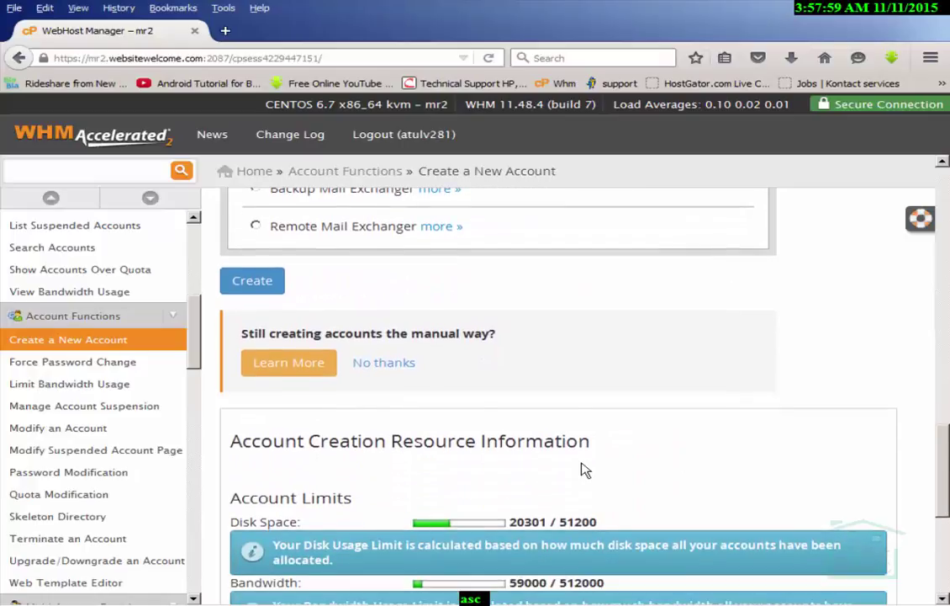
# Submit the form to create the mycrowshaft.com hosting account
pyautogui.click(266, 283)
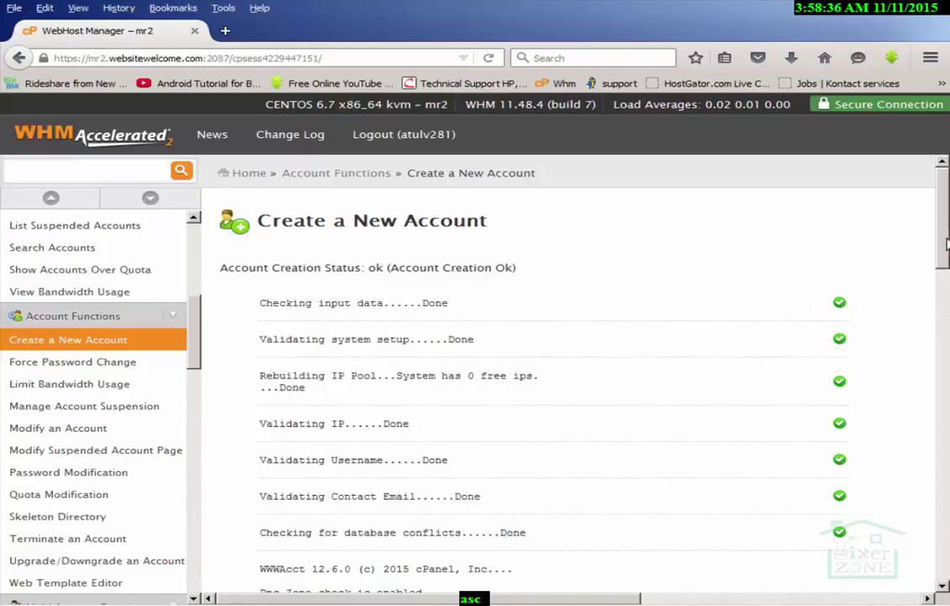
# Copy the New Account Info block and bring up the Windows Run prompt
pyautogui.scroll(-5, 455, 293)
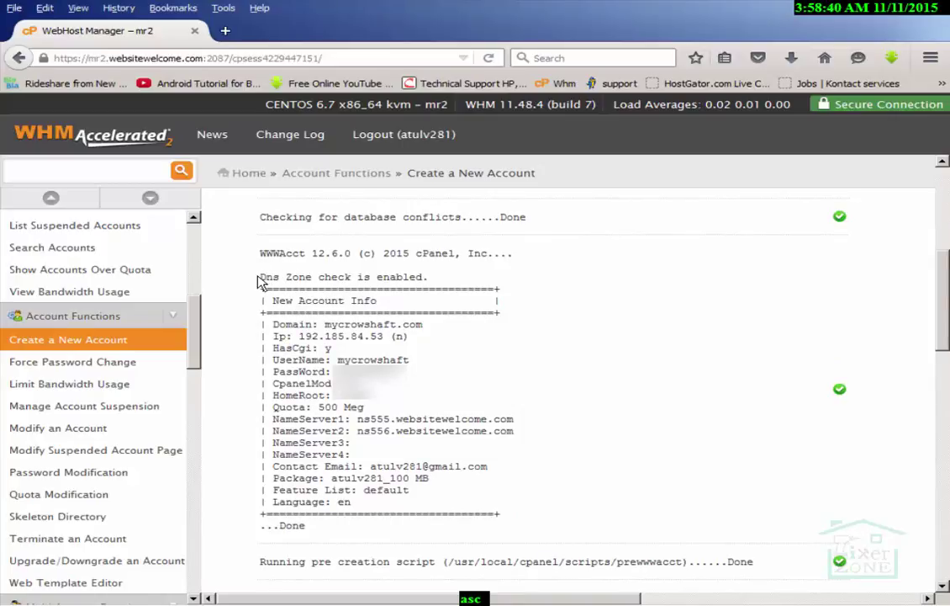
pyautogui.moveTo(258, 280); pyautogui.dragTo(448, 504)
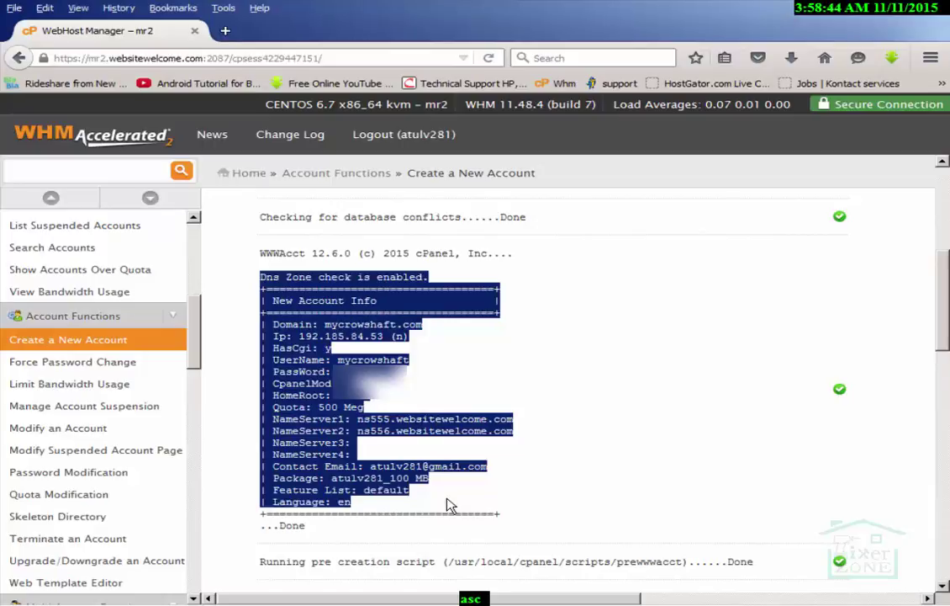
pyautogui.press('super+r')
# Launch Notepad and paste the copied New Account Info into it
pyautogui.write('no')
pyautogui.press('BackSpace')
pyautogui.press('BackSpace')
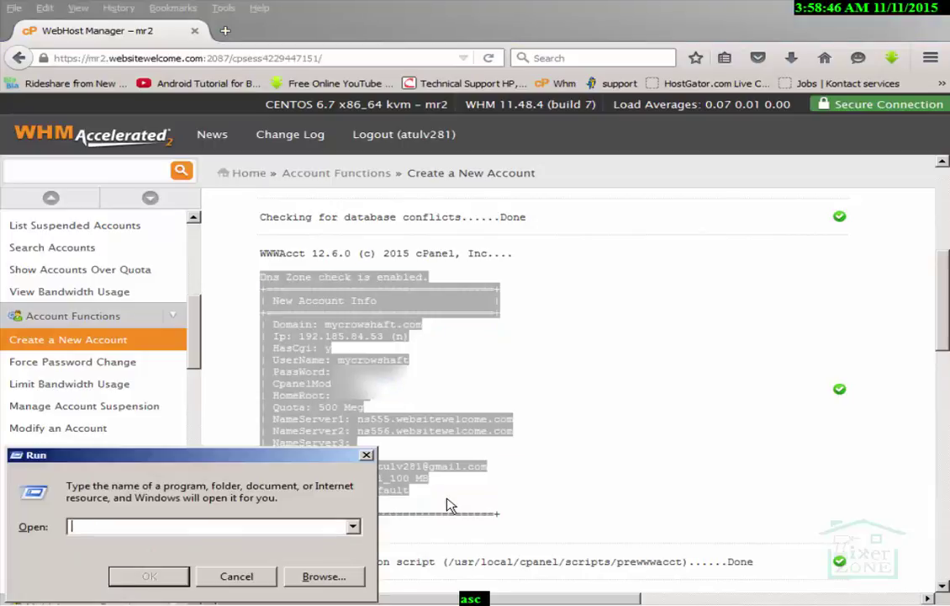
pyautogui.write('notepad')
pyautogui.press('Return')
pyautogui.hotkey('ctrl', 'v')
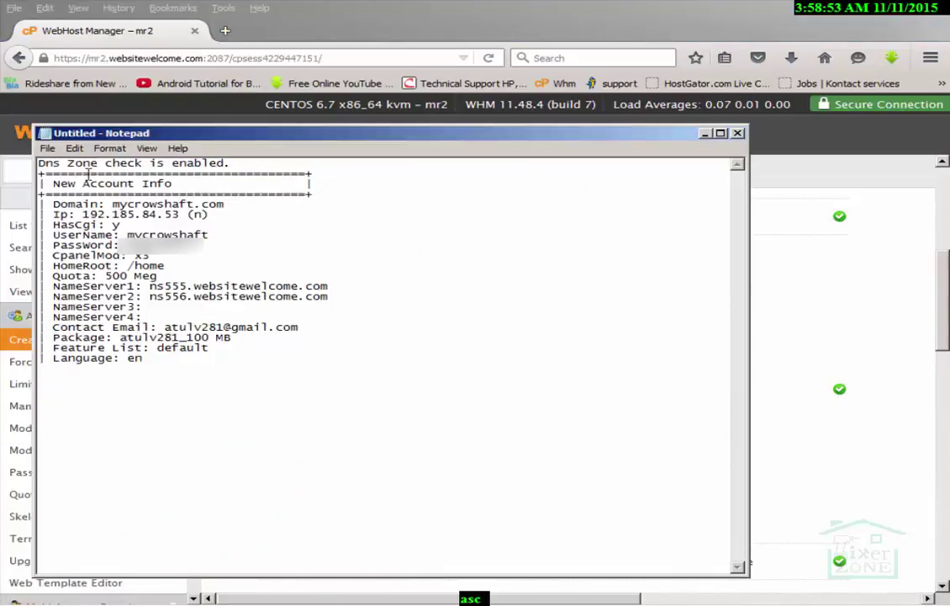
# Save the note as mycrowshaft.txt on the Desktop
pyautogui.click(47, 148)
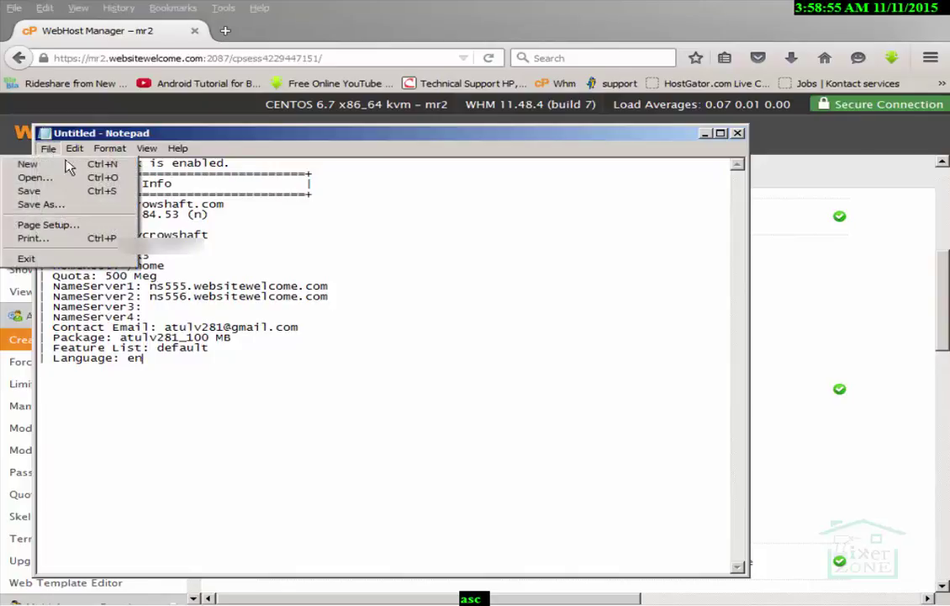
pyautogui.moveTo(75, 148)
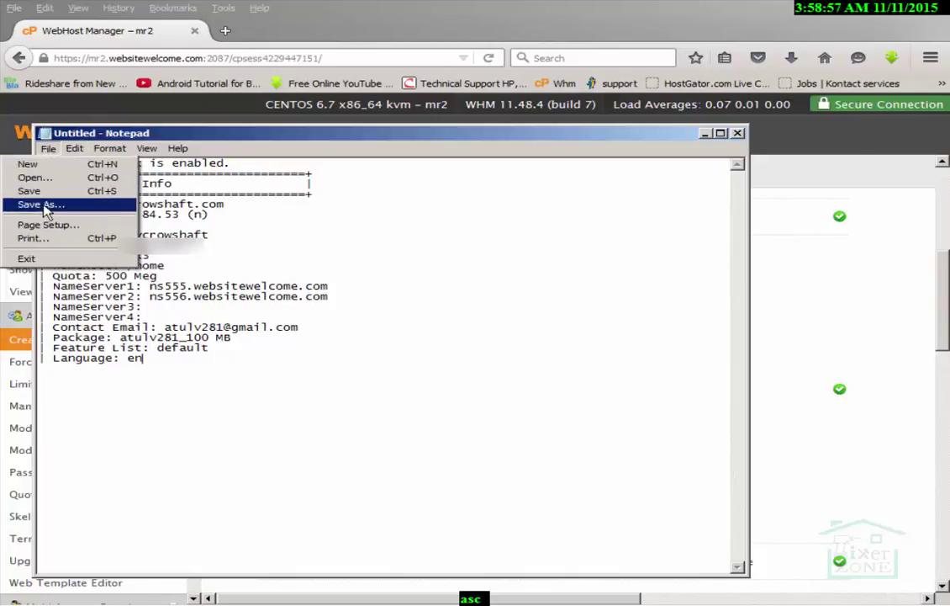
pyautogui.click(50, 203)
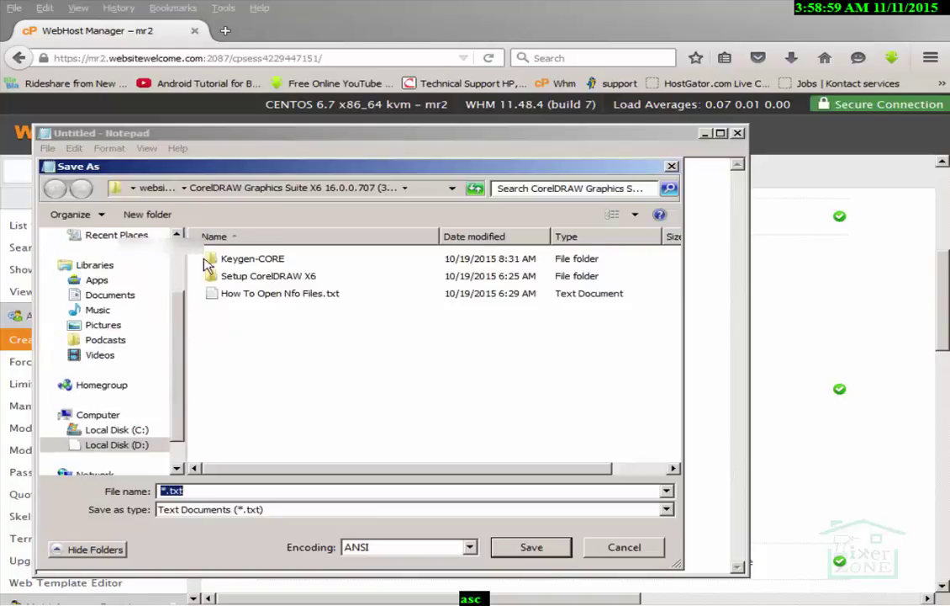
pyautogui.scroll(2, 179, 313)
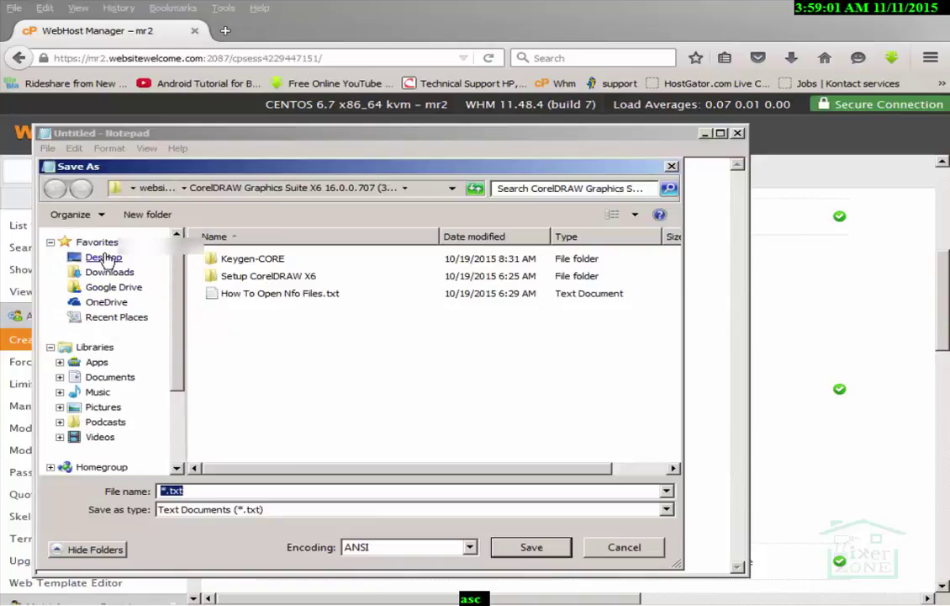
pyautogui.click(103, 257)
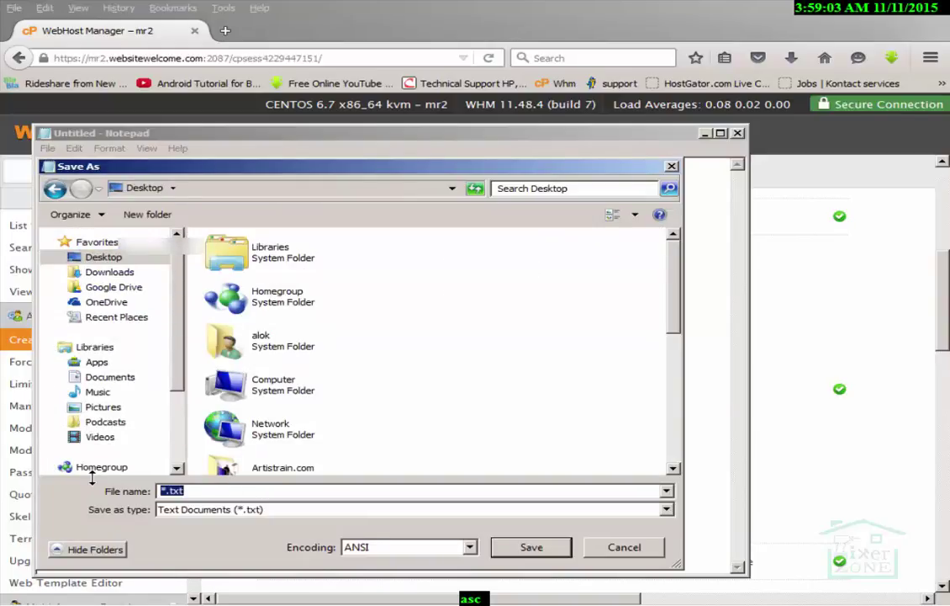
pyautogui.write('mycrowshad')
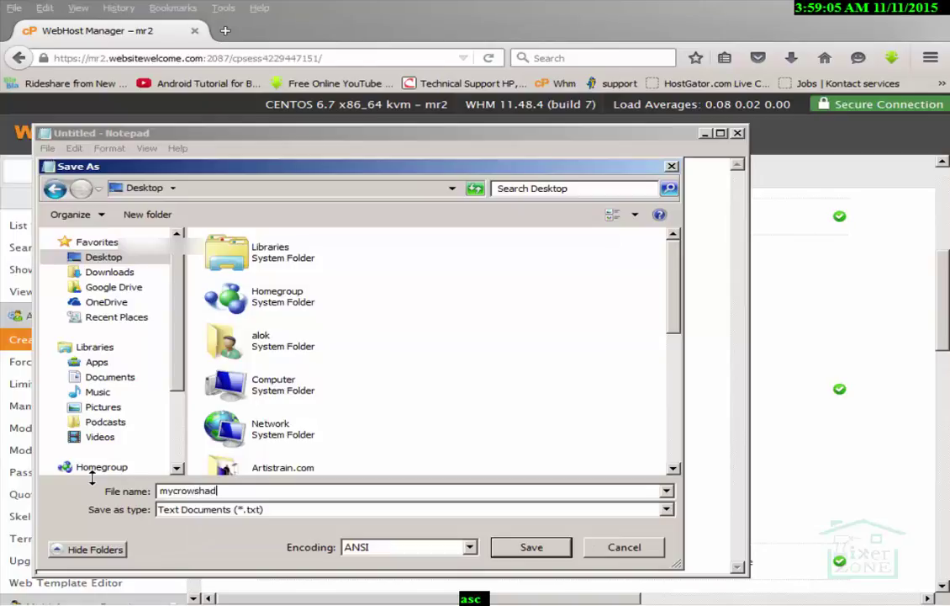
pyautogui.press('BackSpace')
pyautogui.write('f')
pyautogui.scroll(-2, 93, 420)
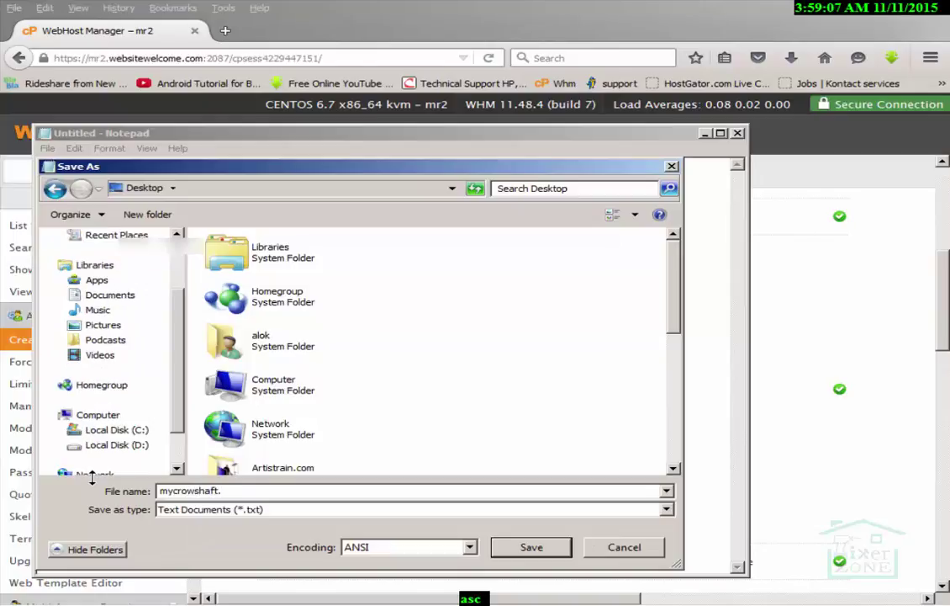
pyautogui.write('t.txt')
pyautogui.press('Return')
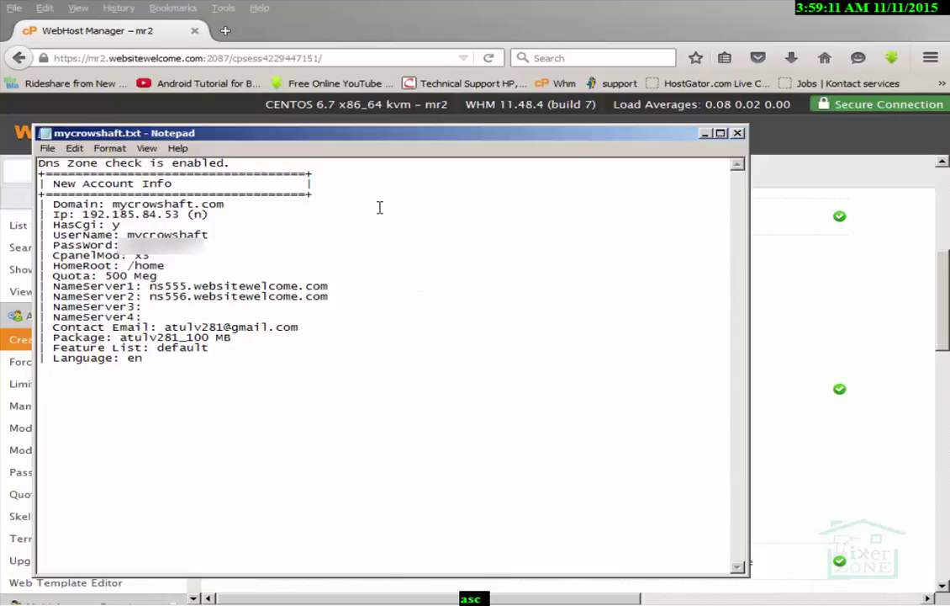
pyautogui.moveTo(113, 203); pyautogui.dragTo(230, 205)
pyautogui.click(257, 226)
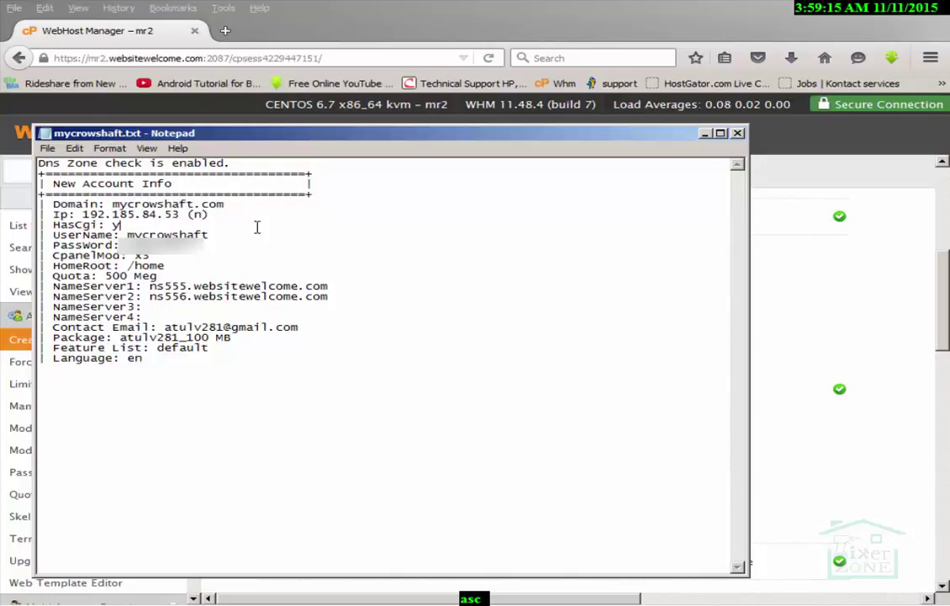